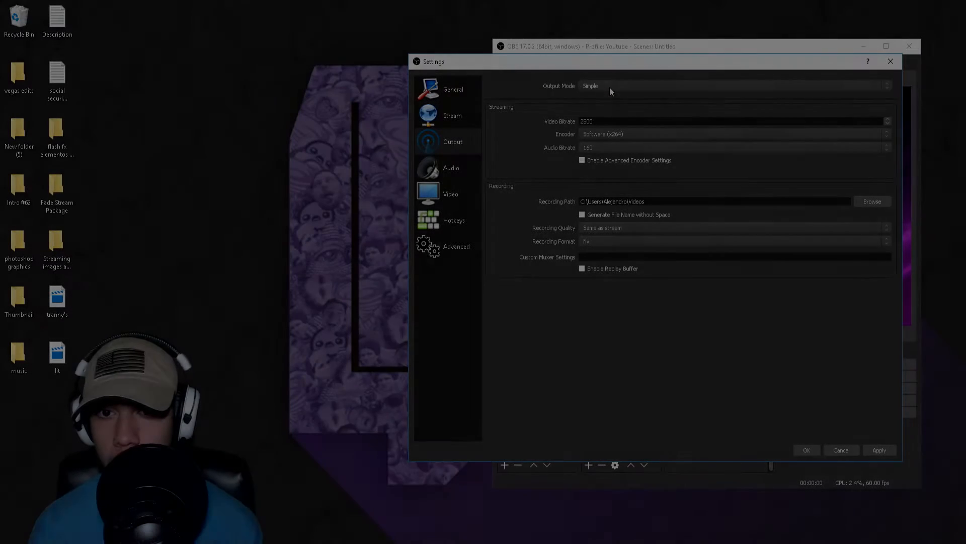
Step: Set the output mode to Advanced in the output settings
left_click(609, 86)
left_click(618, 92)
left_click(618, 92)
left_click(615, 98)
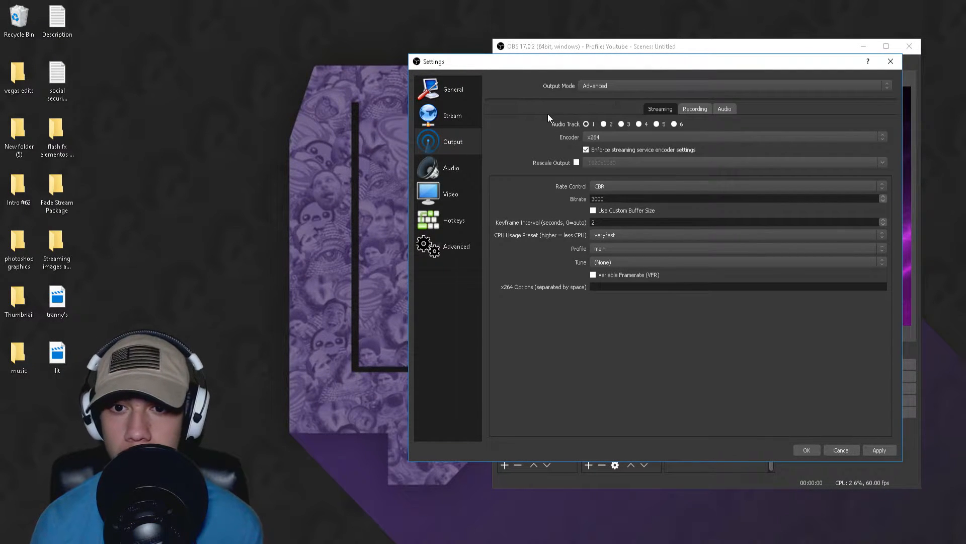
Step: Review the available streaming encoders, keeping x264 selected
left_click(590, 136)
left_click(590, 137)
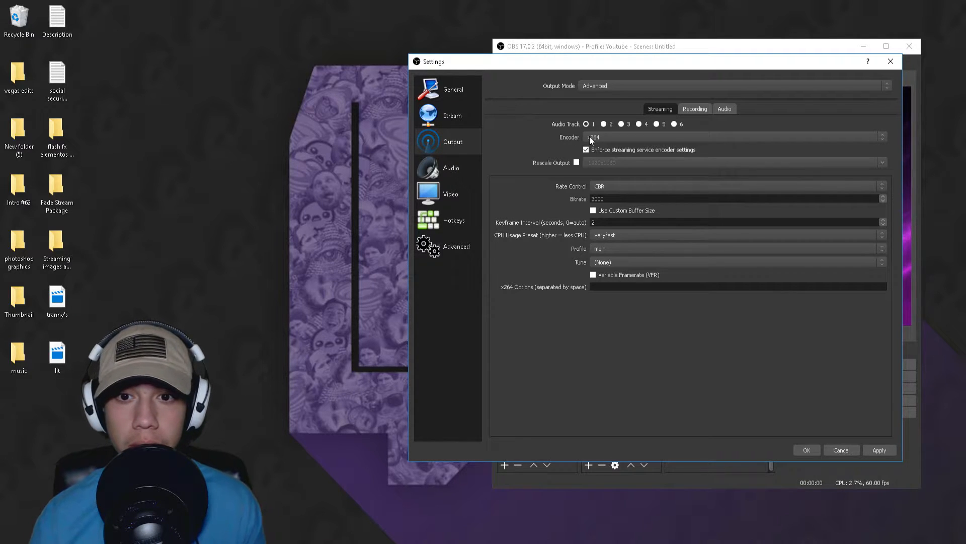
left_click(590, 137)
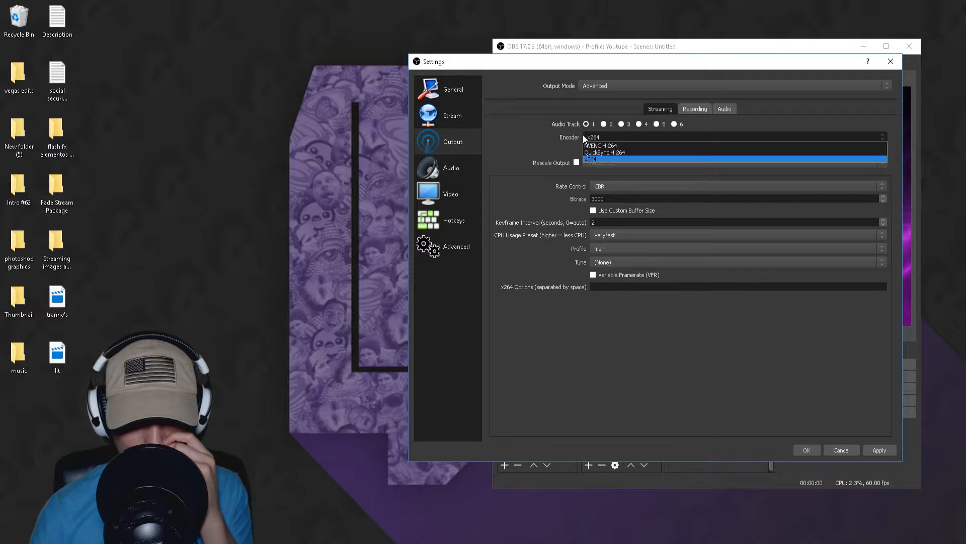
left_click(561, 138)
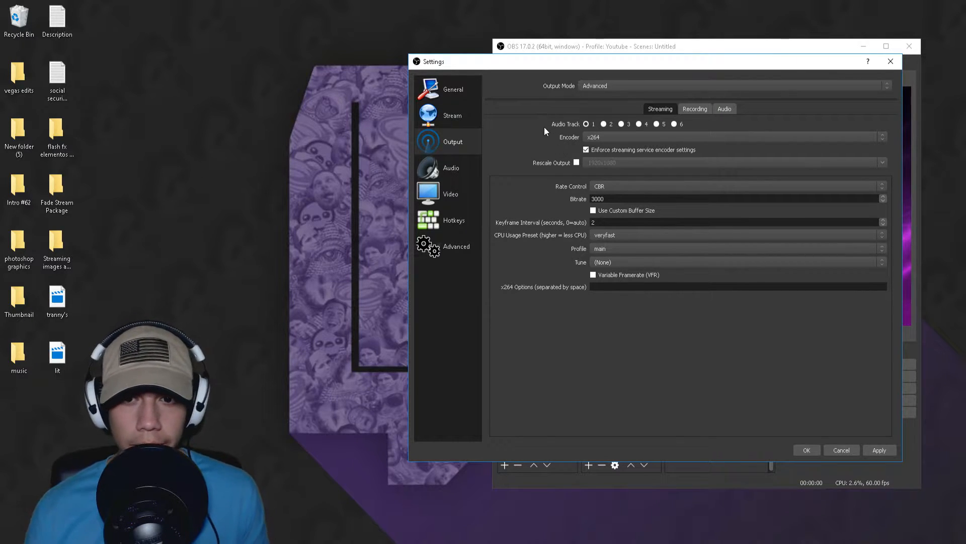
left_click(627, 140)
left_click(627, 141)
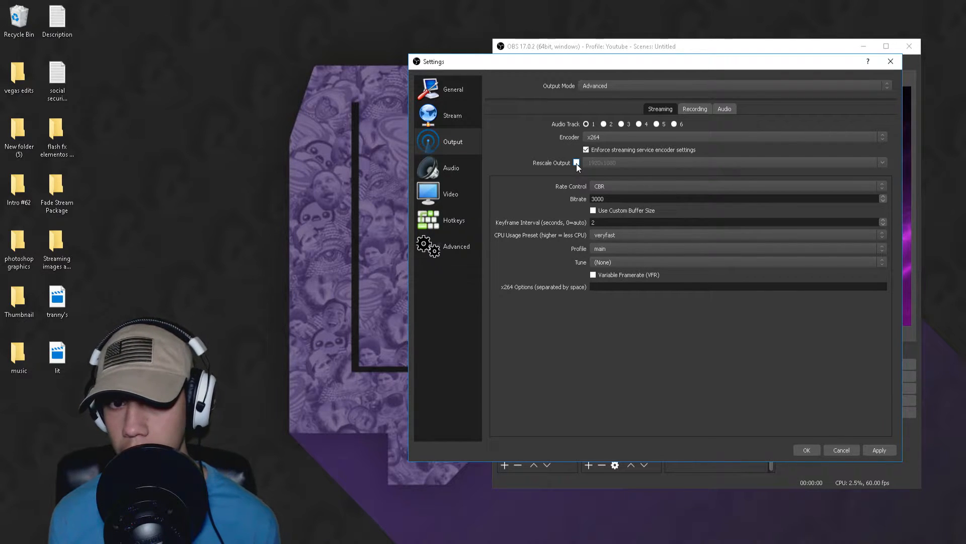
Step: Check the scaled resolution in the video settings, and review the streaming rate control and bitrate in the output settings
left_click(451, 193)
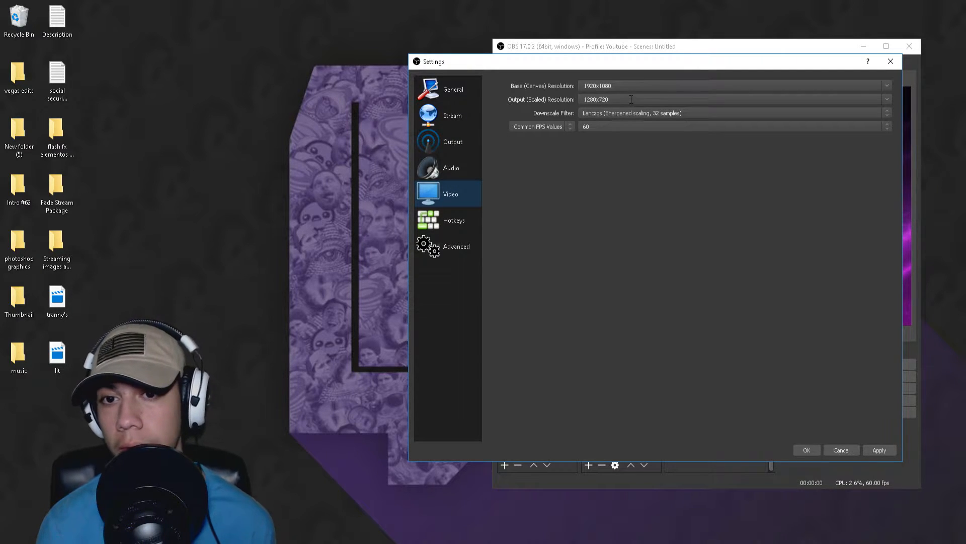
left_click(479, 141)
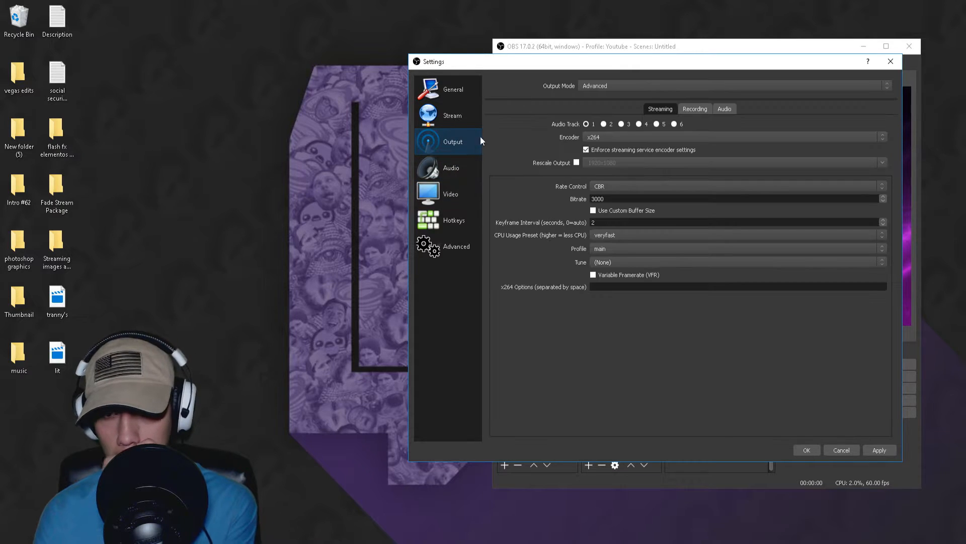
left_click(609, 185)
left_click(608, 185)
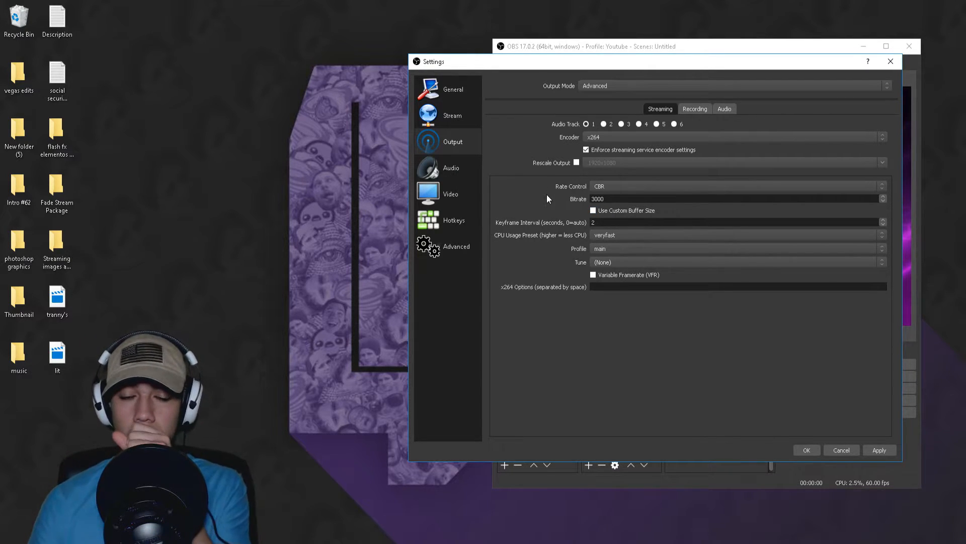
left_click(615, 200)
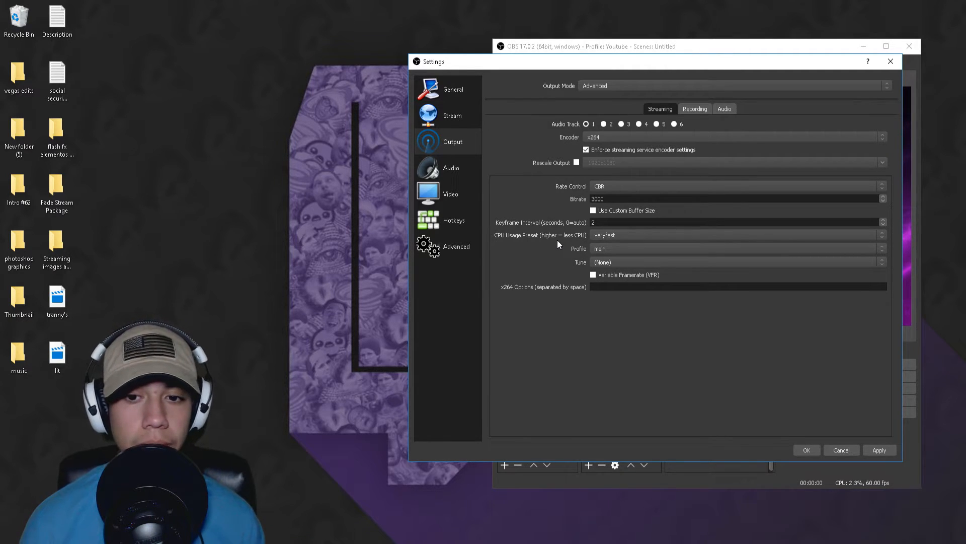
Step: Set the x264 CPU usage preset for streaming to veryfast
left_click(609, 237)
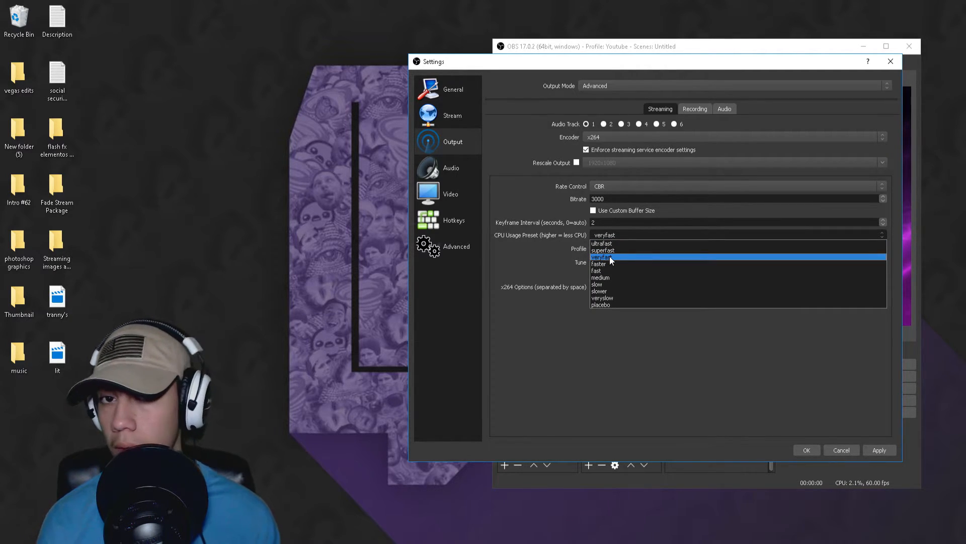
left_click(610, 257)
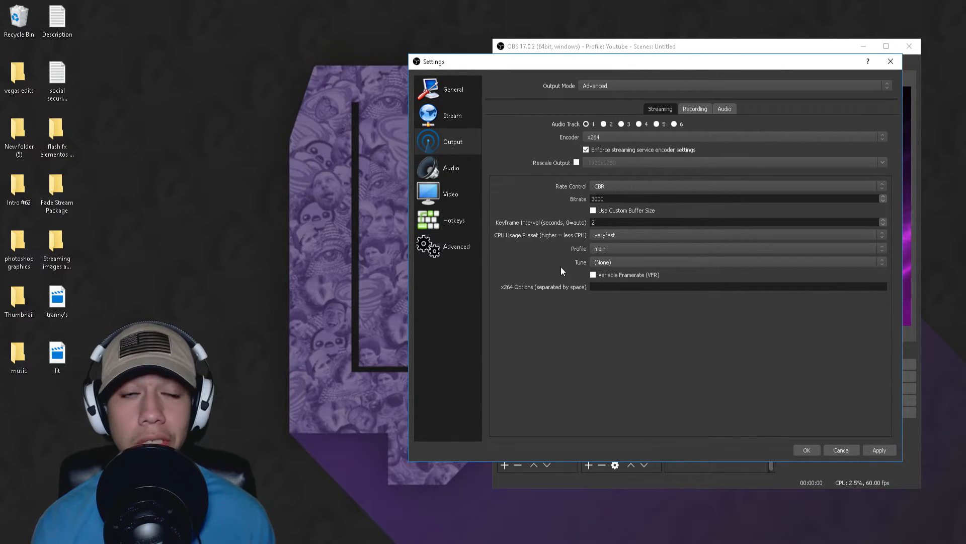
left_click(611, 235)
left_click(610, 257)
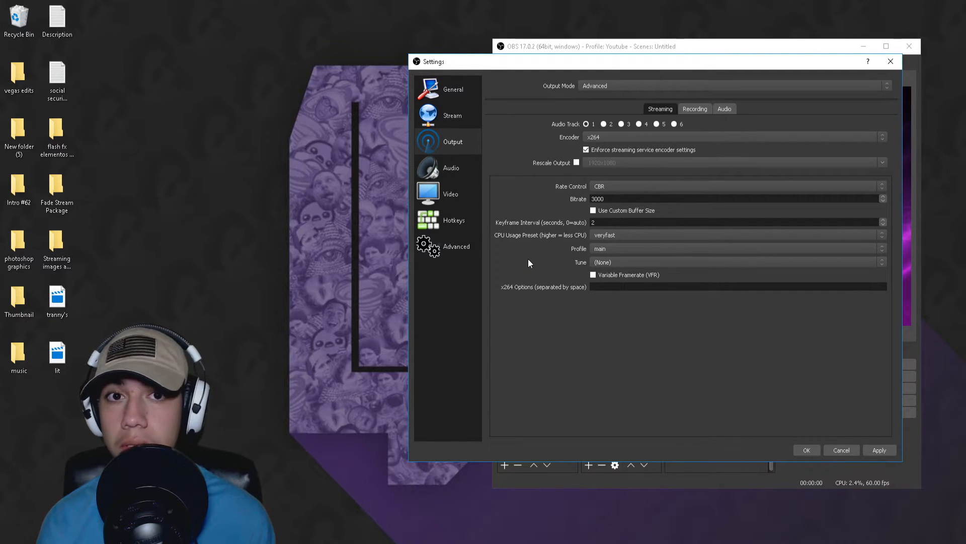
left_click(639, 237)
left_click(632, 251)
left_click(627, 236)
left_click(623, 256)
Step: Compare the other CPU usage presets, from ultrafast to placebo, without changing the selection
left_click(621, 237)
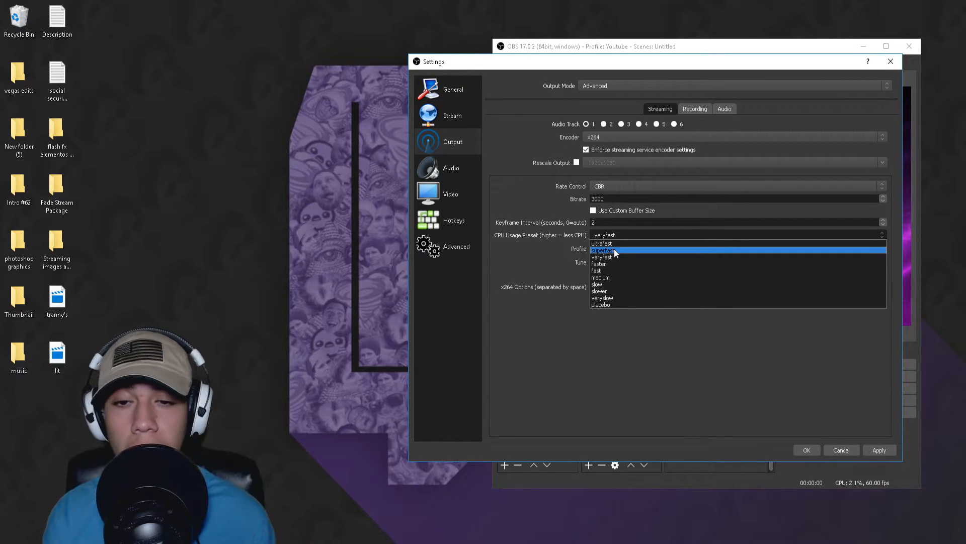
left_click(538, 252)
left_click(629, 235)
left_click(630, 234)
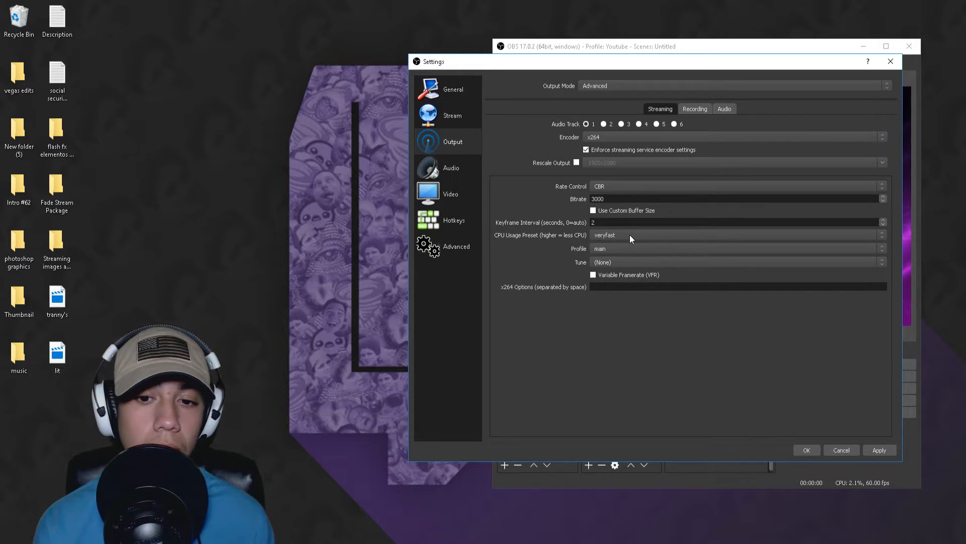
left_click(629, 235)
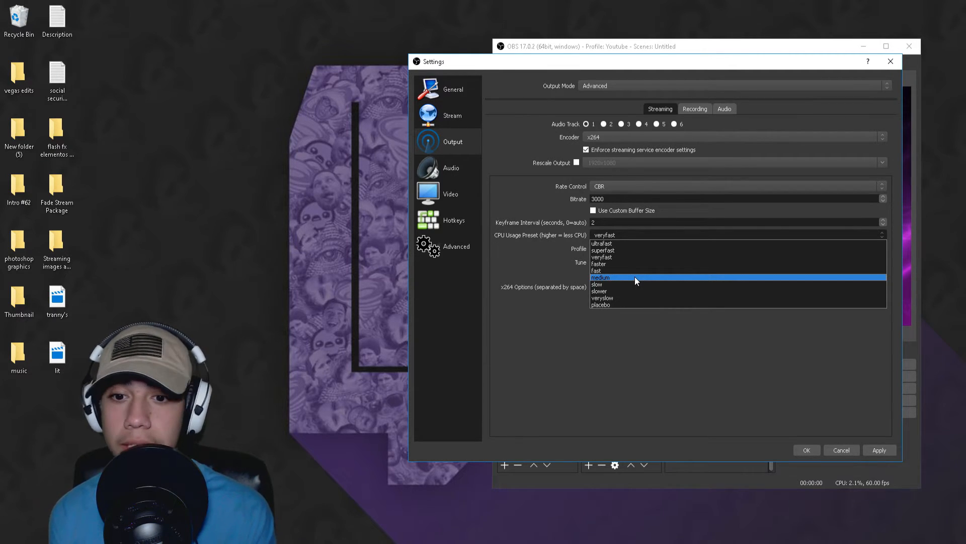
left_click(551, 259)
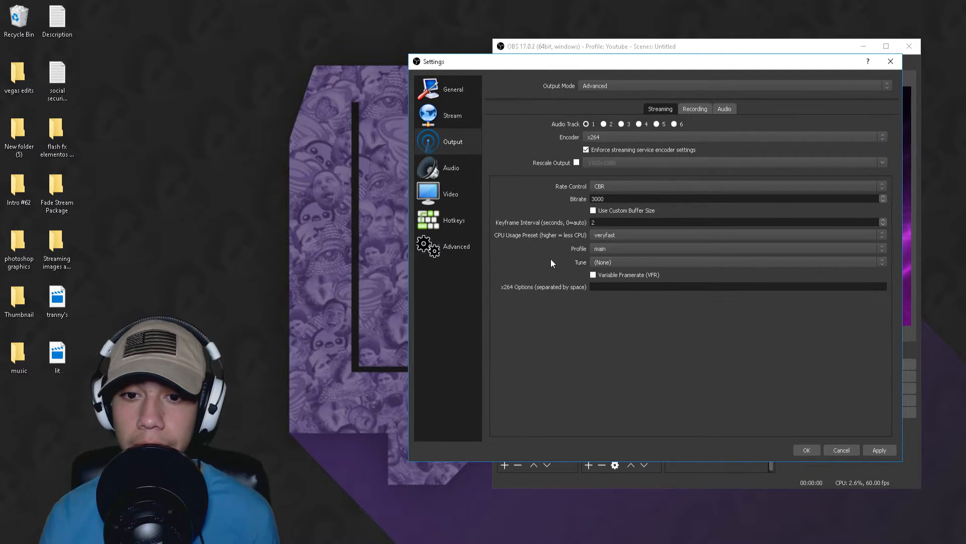
Step: Set the x264 encoder profile to main and apply the output settings
left_click(600, 247)
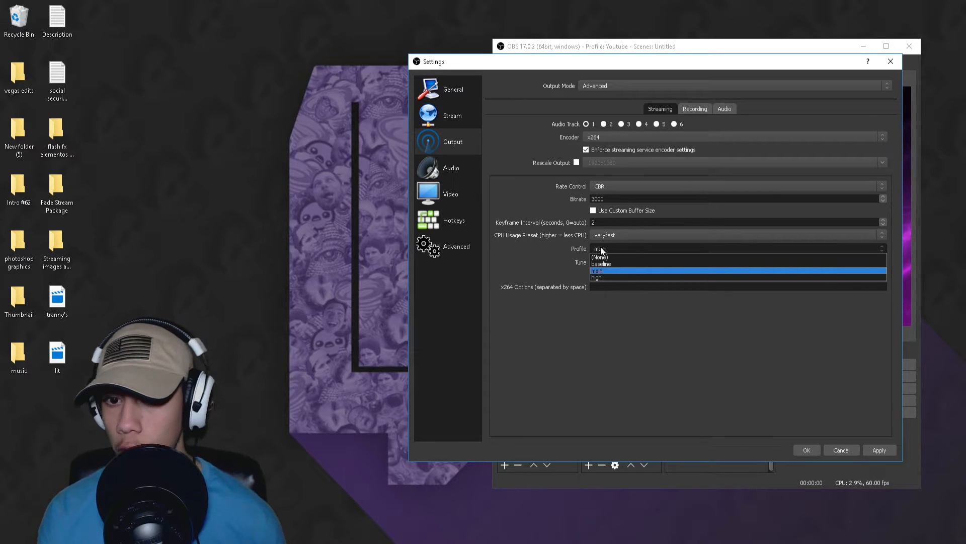
left_click(605, 270)
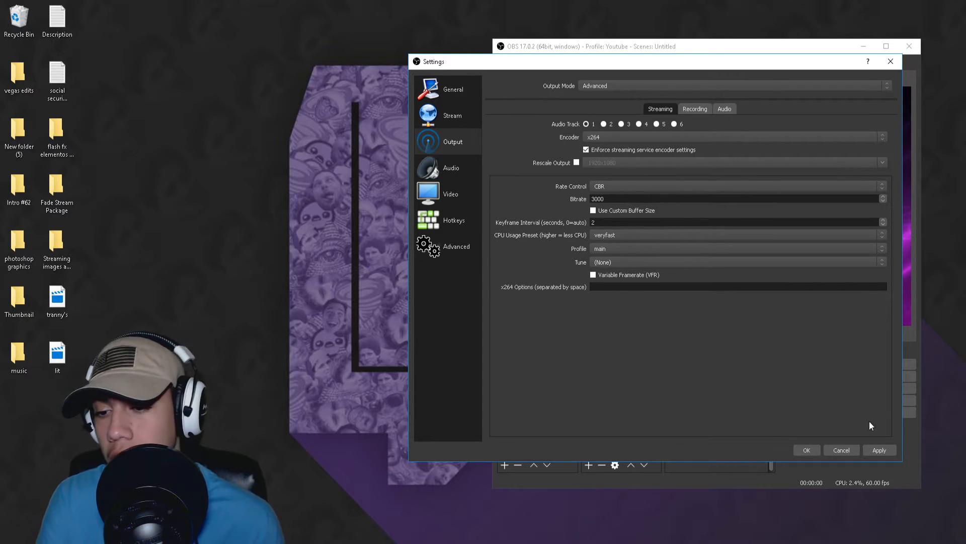
left_click(879, 450)
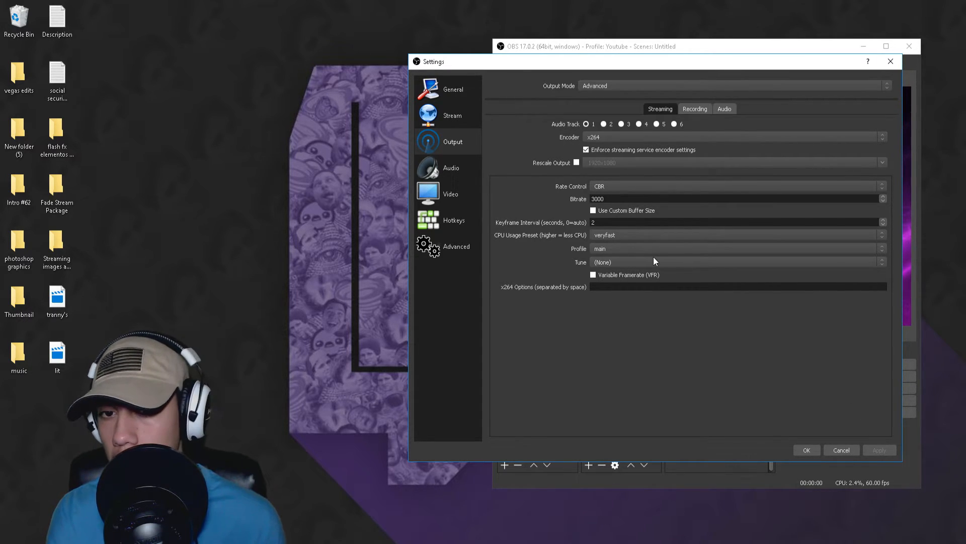
Step: Review the audio settings and the devices available for the Mic/Auxiliary Audio Device
left_click(466, 176)
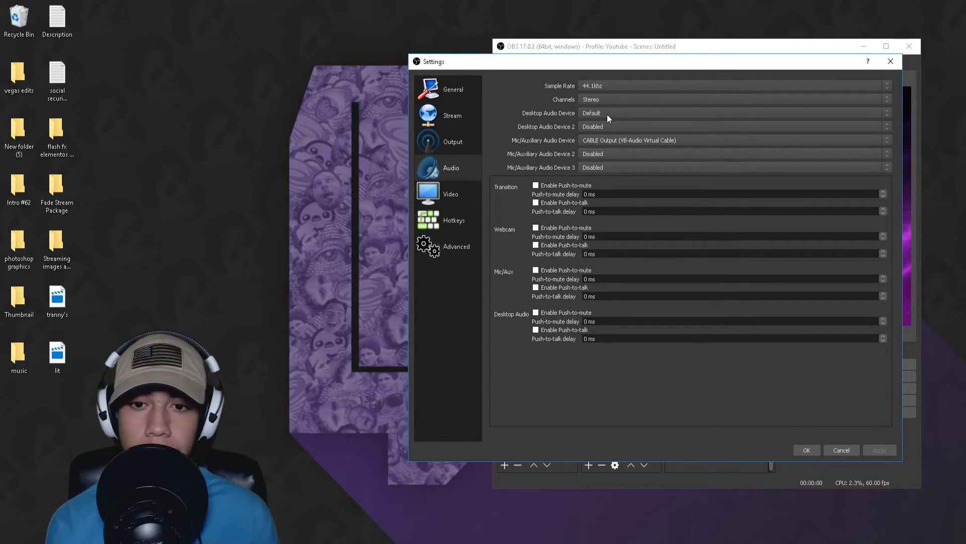
left_click(647, 139)
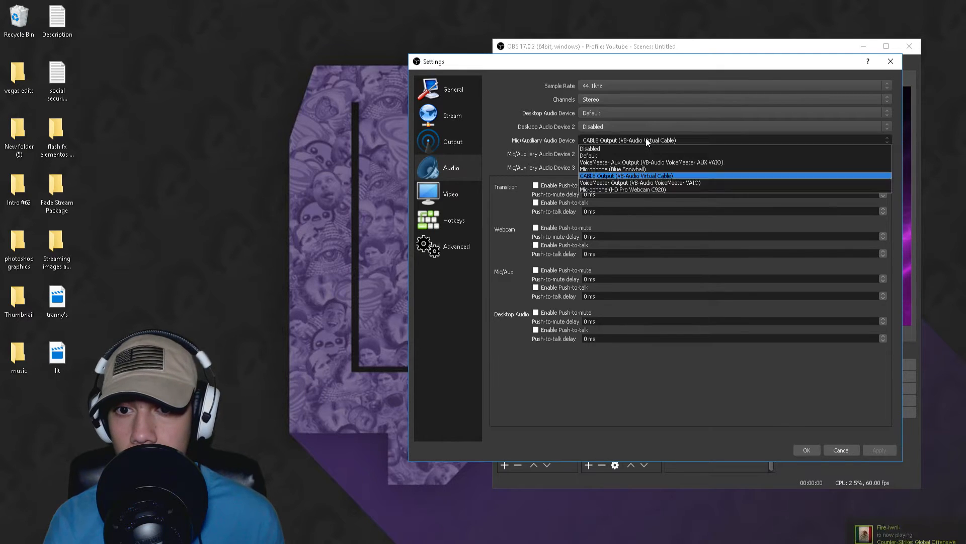
left_click(646, 140)
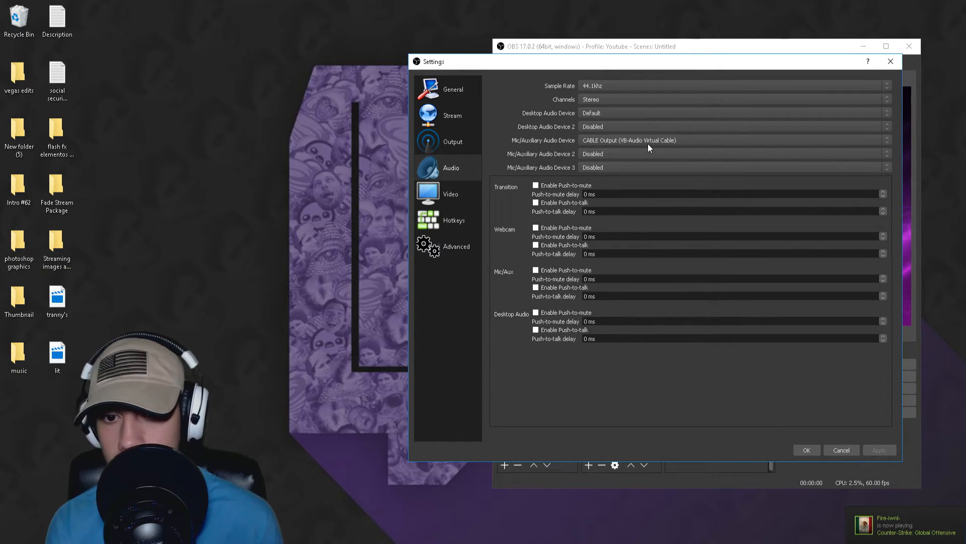
Step: Set the downscale filter in the video settings to Lanczos (Sharpened scaling, 32 samples)
left_click(436, 189)
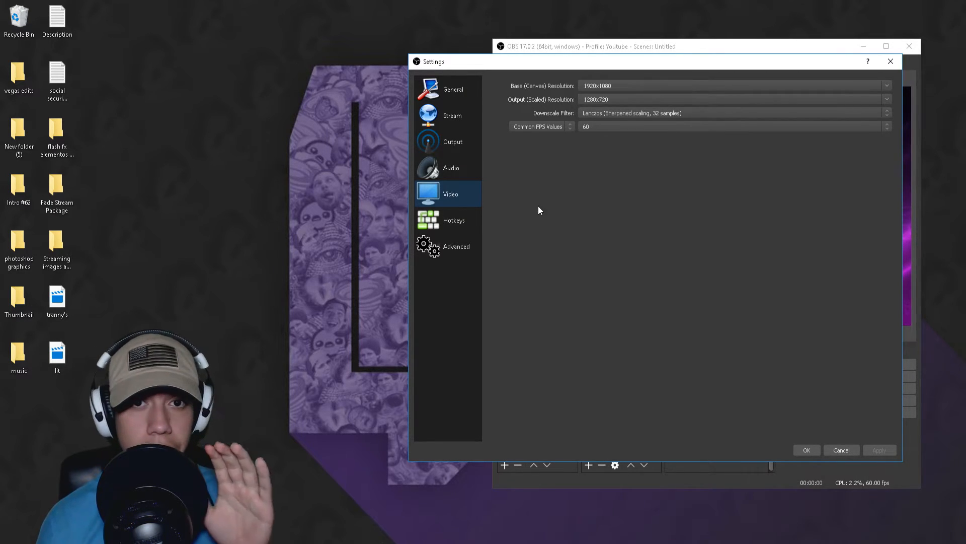
left_click(147, 168)
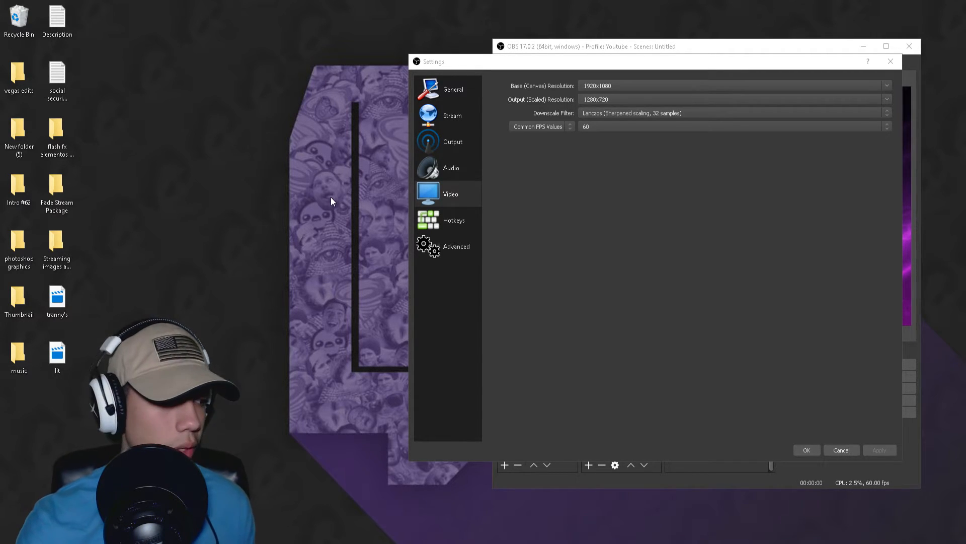
left_click(672, 179)
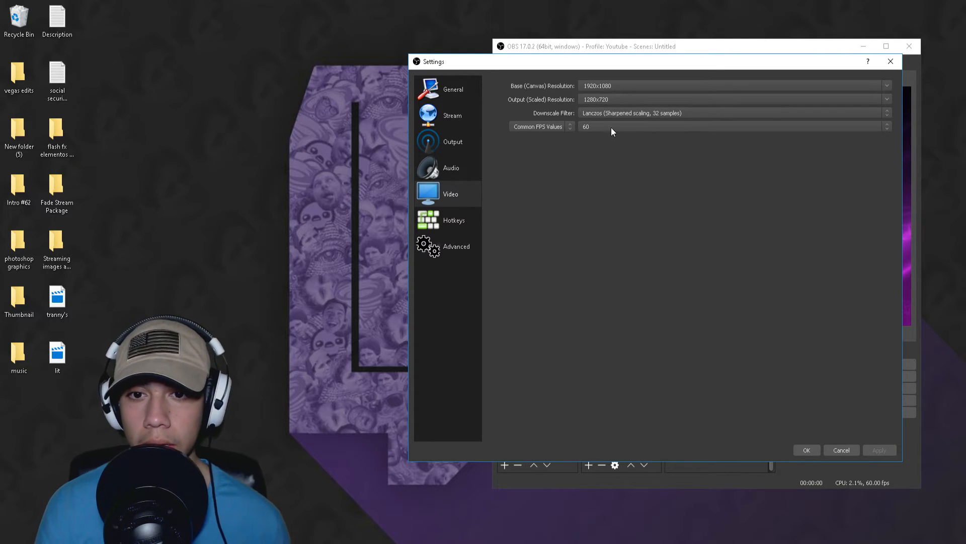
left_click(627, 116)
left_click(628, 115)
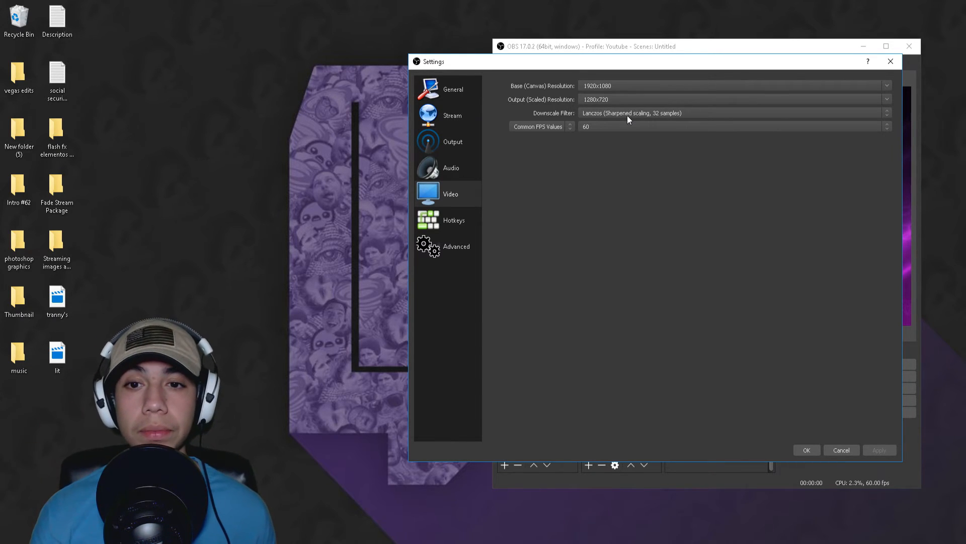
left_click(639, 114)
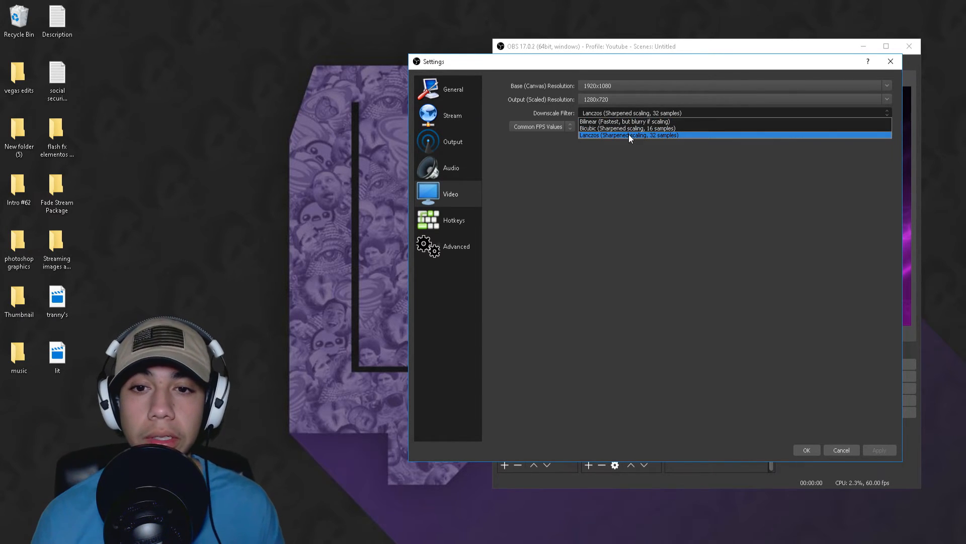
left_click(630, 134)
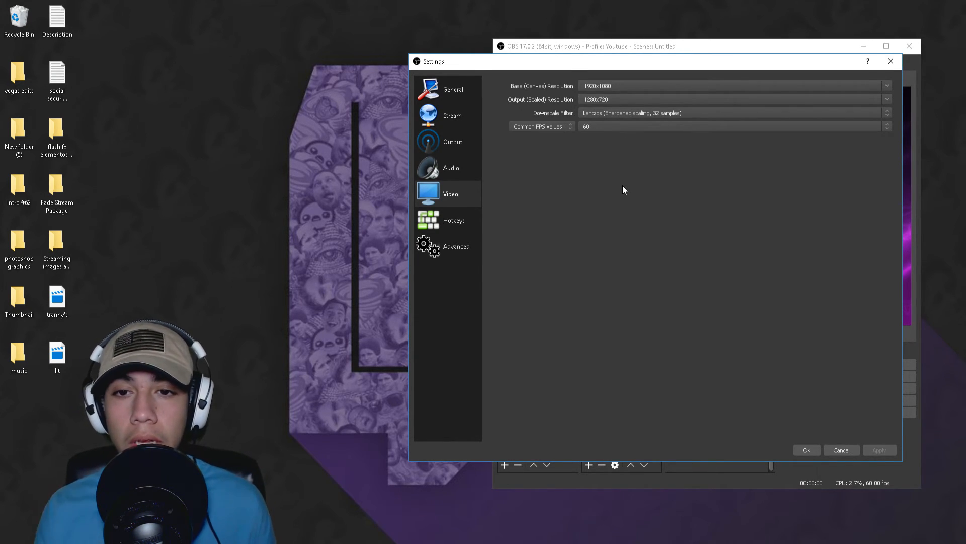
Step: Review the downscale filter choices and the common FPS values without changing either setting
left_click(648, 116)
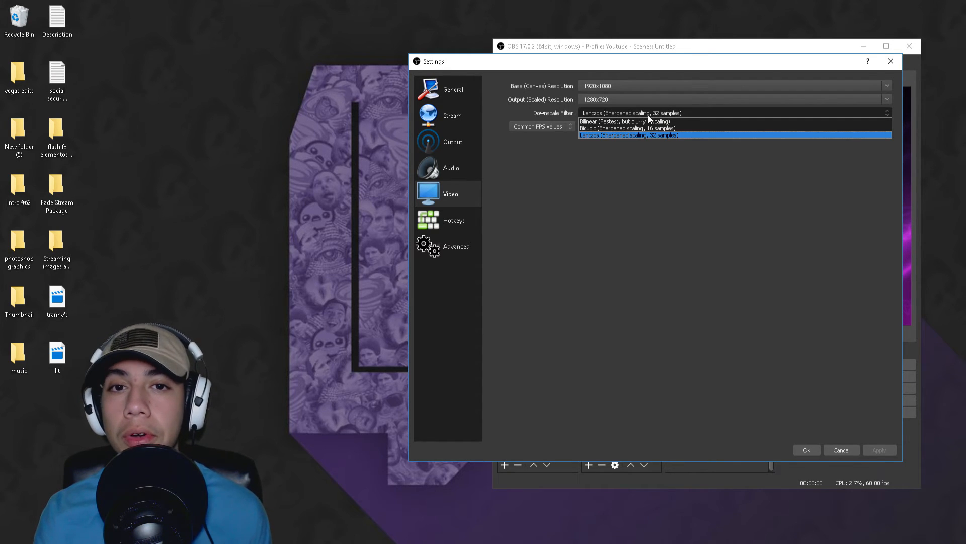
left_click(647, 116)
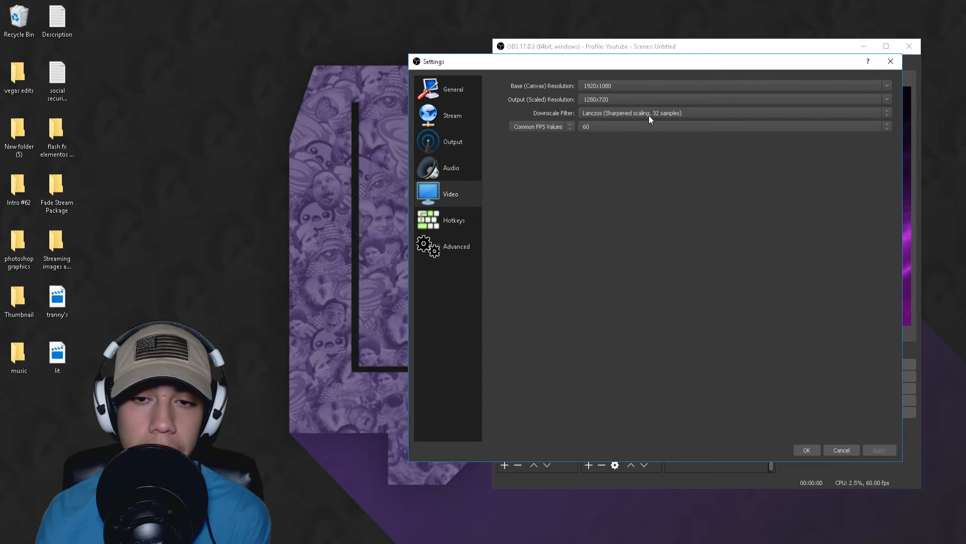
left_click(612, 129)
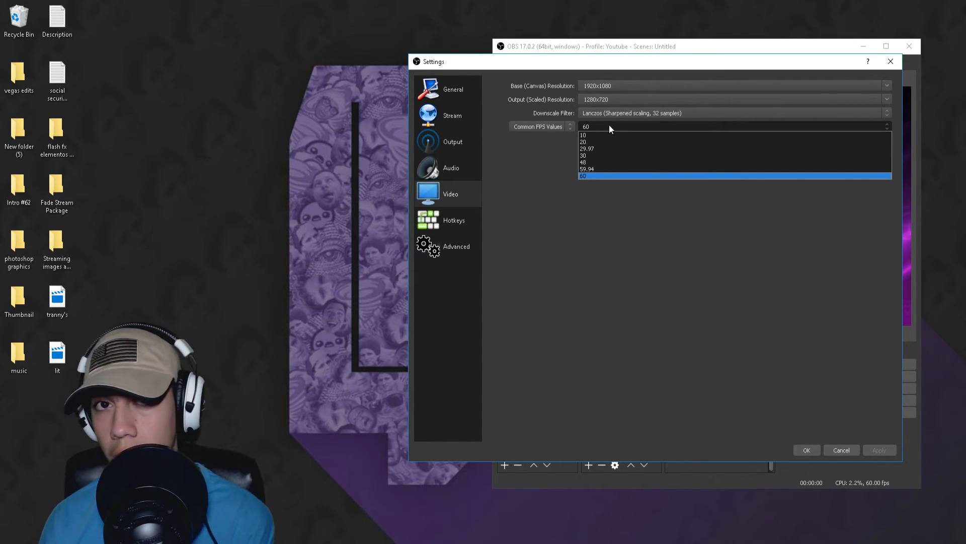
left_click(609, 126)
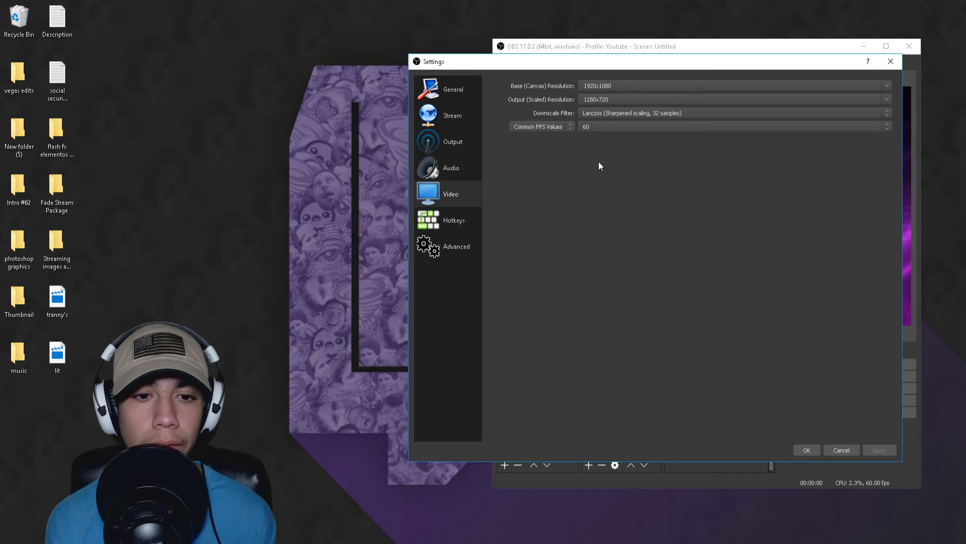
Step: Review the hotkey and advanced settings, and close the settings dialog with its changes accepted
left_click(462, 223)
scroll(632, 214, "down", 10)
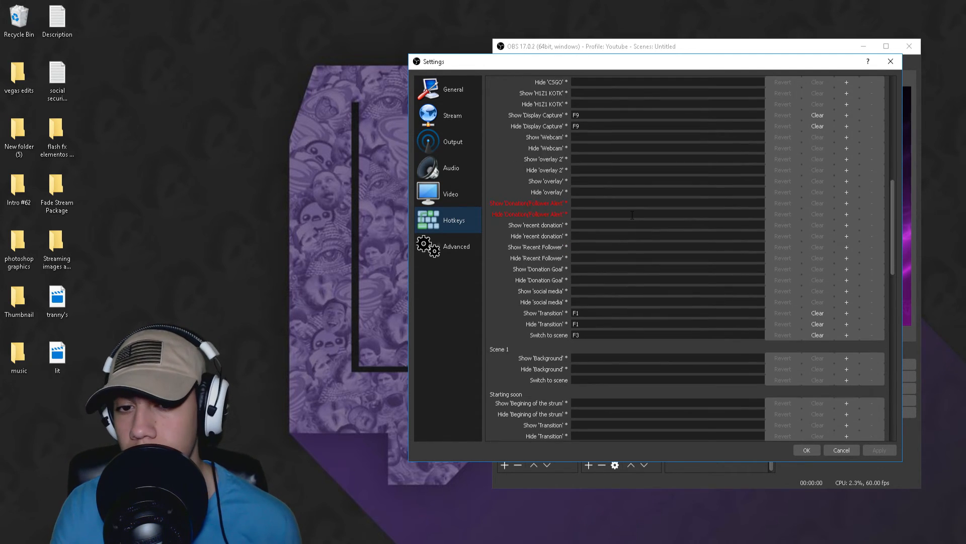
scroll(632, 214, "up", 10)
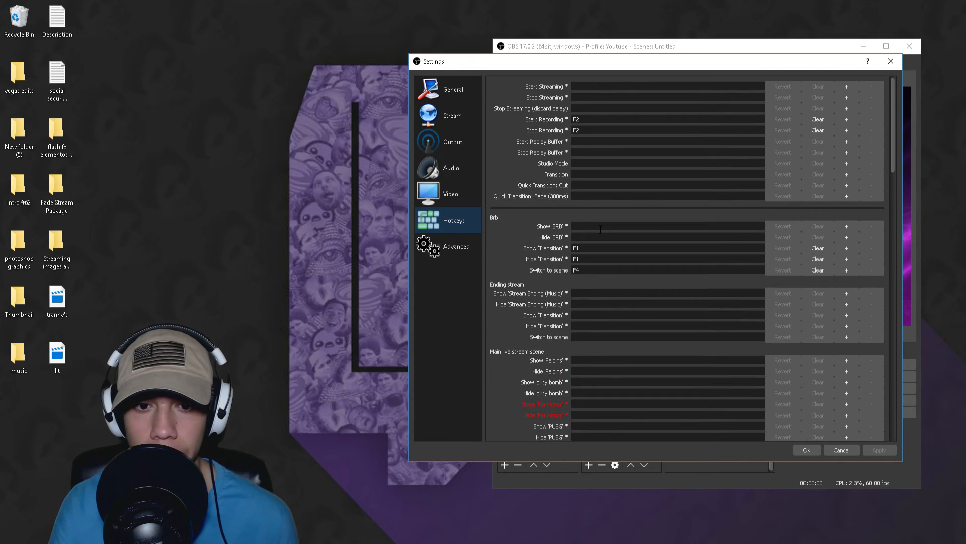
left_click(471, 247)
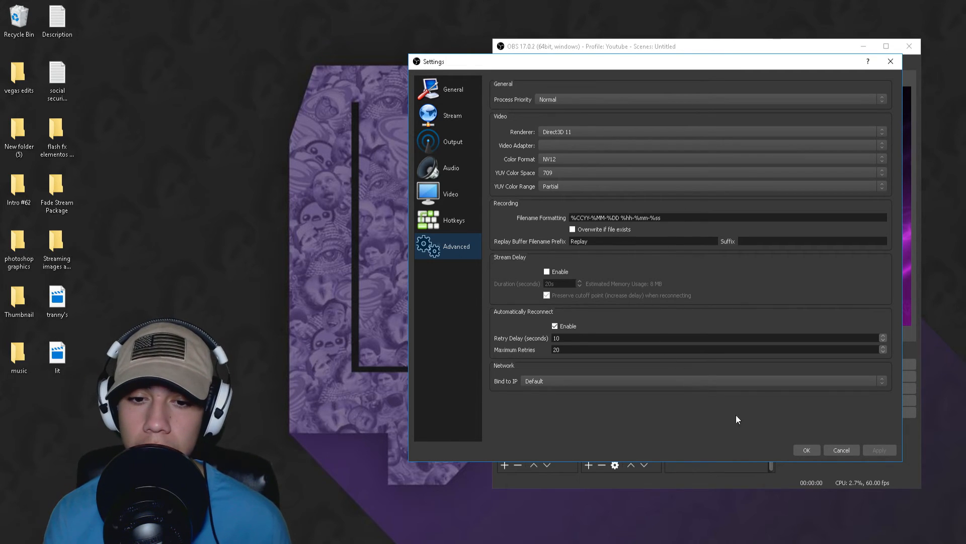
left_click(805, 450)
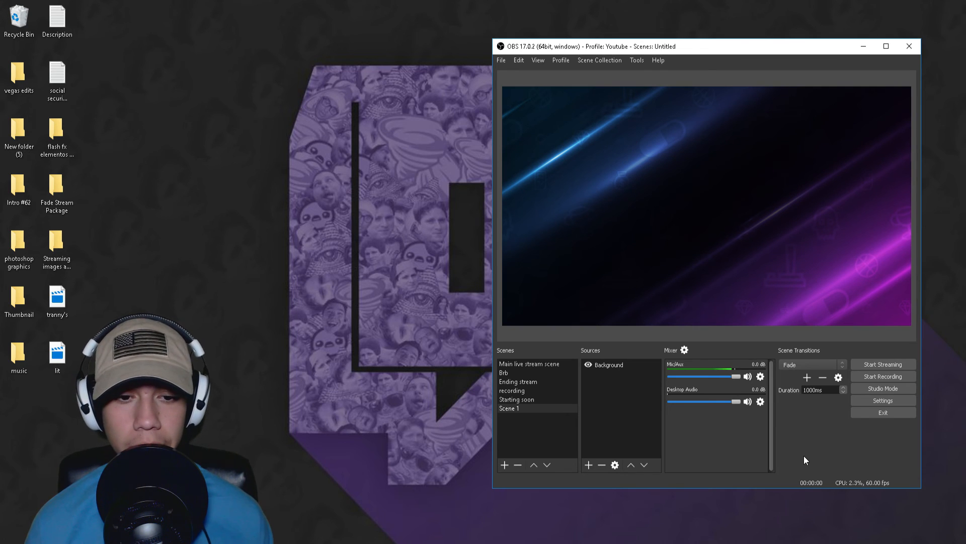
Step: Move the OBS window to the middle of the desktop and minimize it
left_click(658, 60)
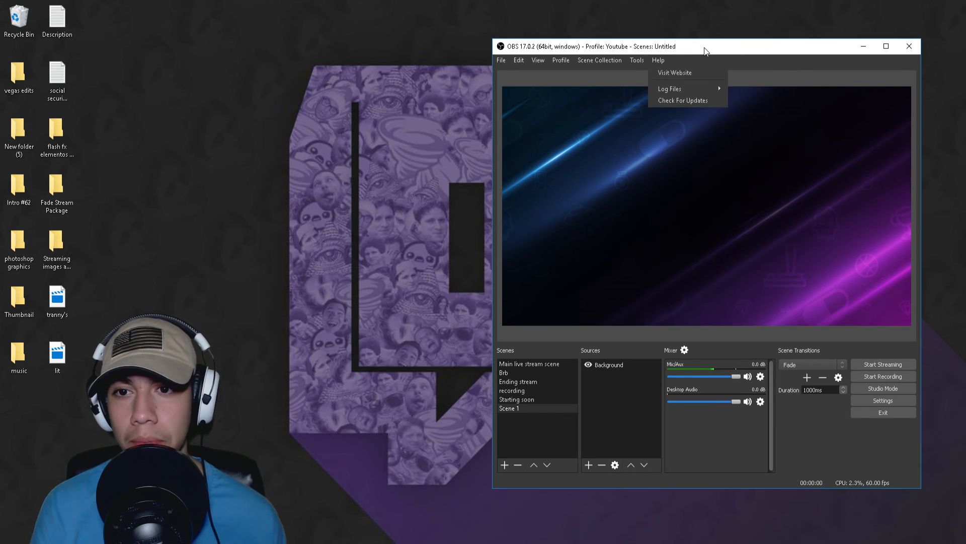
left_click_drag(702, 49, 488, 51)
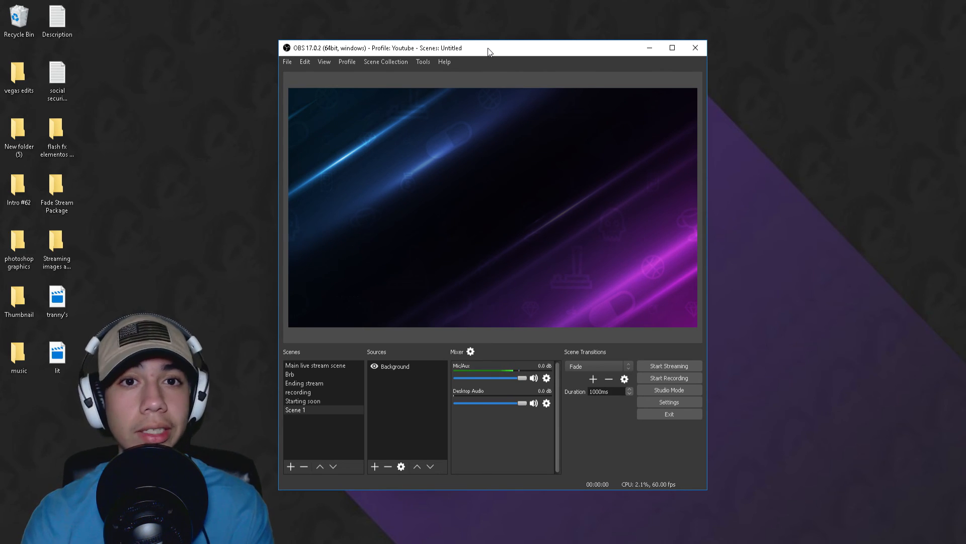
left_click(649, 48)
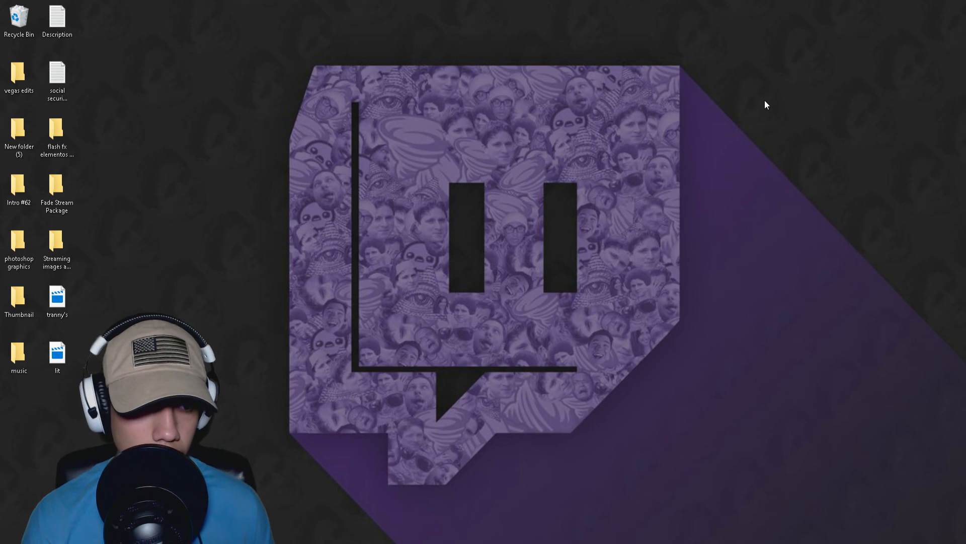